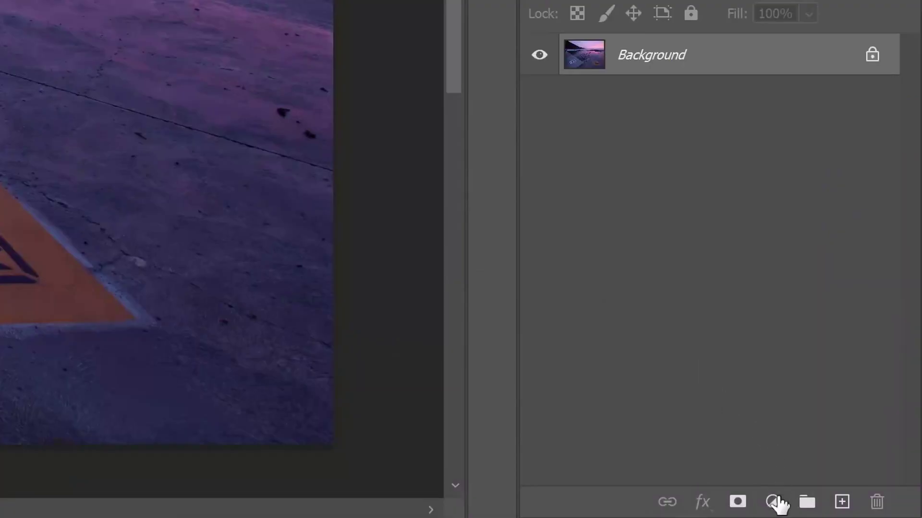
- Show the adjustment layer menu from the Layers panel for the _MG_3024.CR2 pool photo
left_click(866, 512)
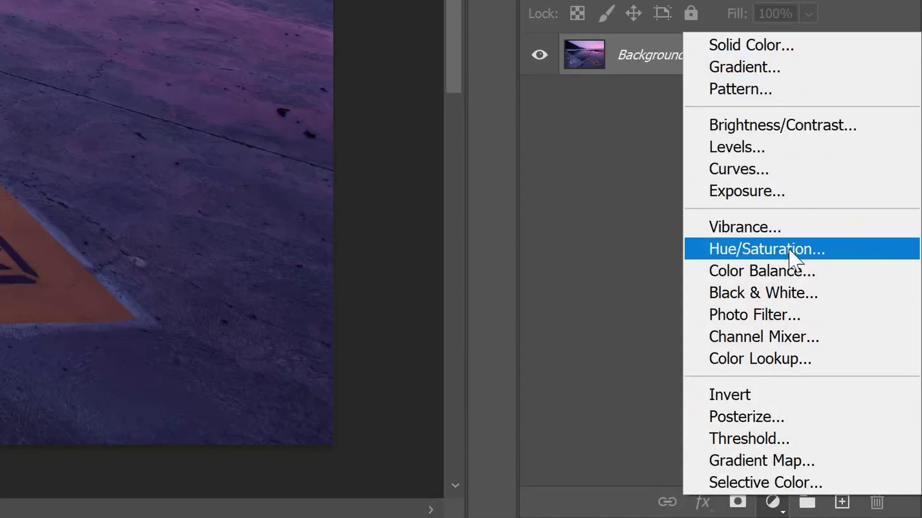
- Drag a curve point to demonstrate brightening and darkening, leaving only the Background layer
left_click_drag(749, 256, 756, 284)
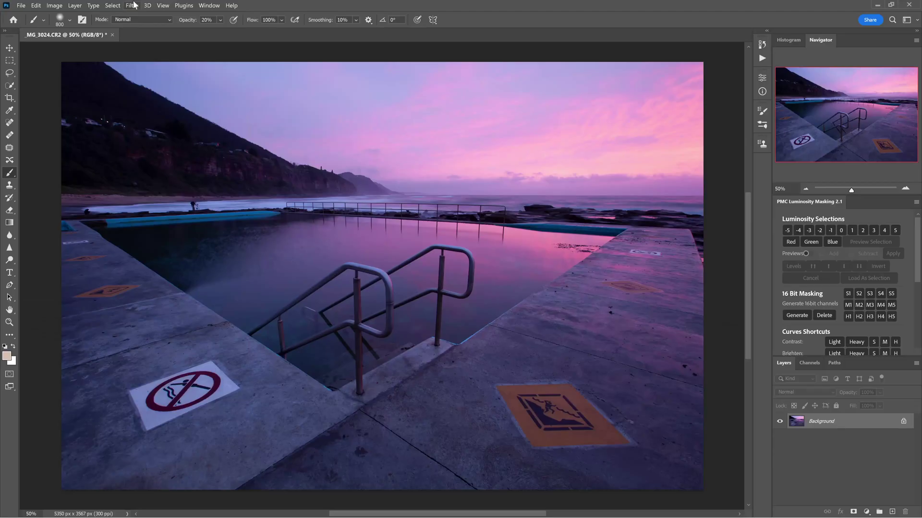
- Enable the Depth Blur neural filter with blur strength 52 and scroll down its settings
left_click(132, 5)
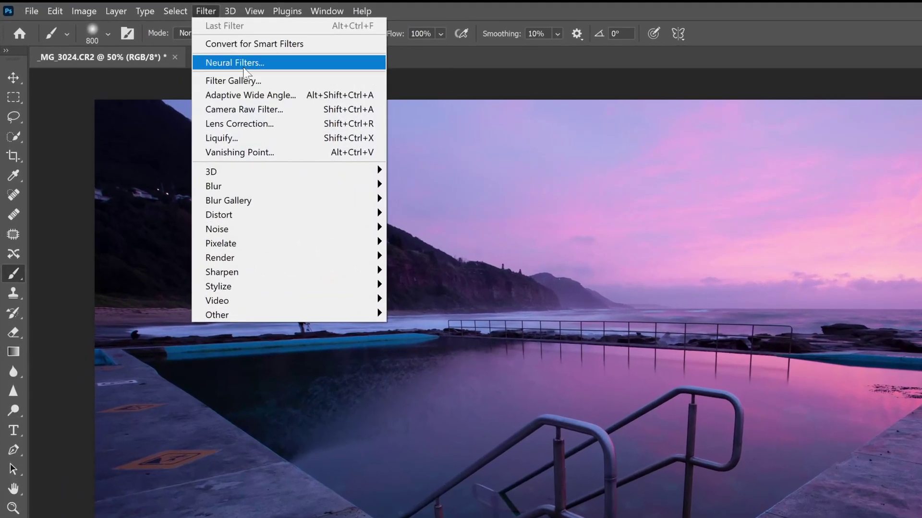
left_click(243, 66)
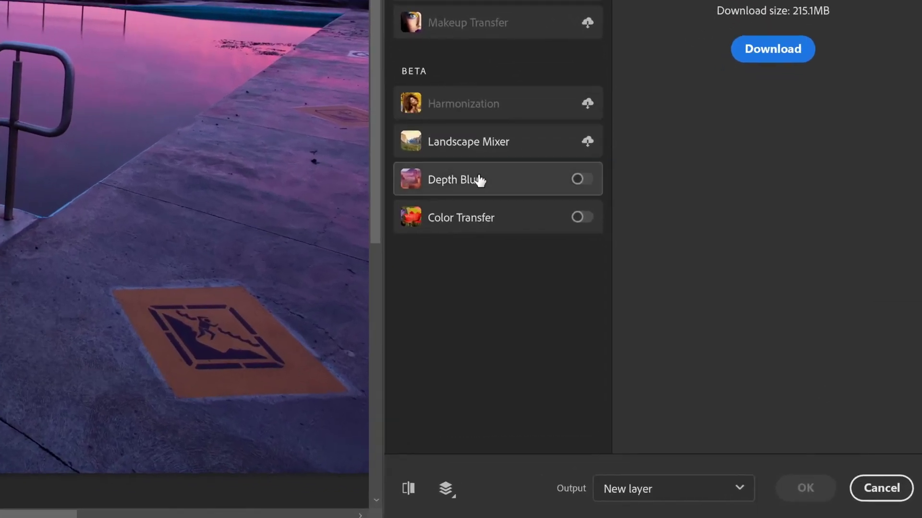
left_click(688, 317)
left_click(582, 182)
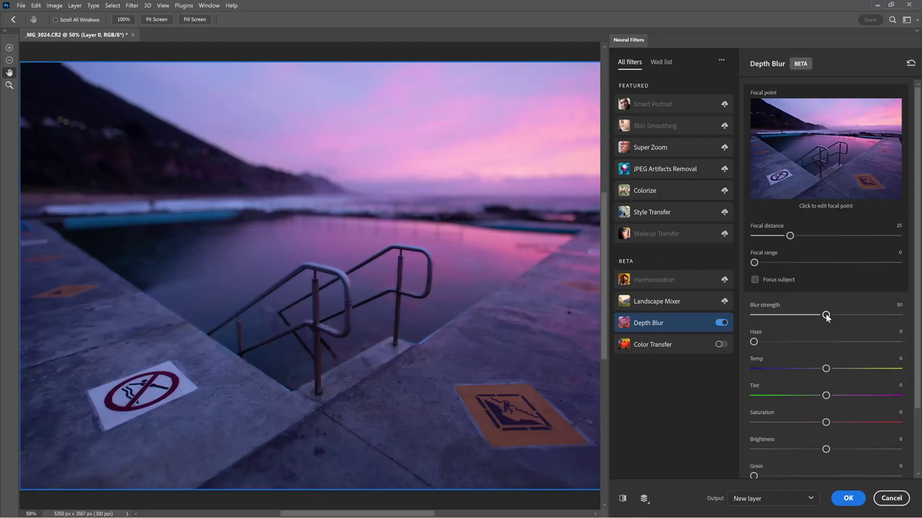
mouse_move(825, 315)
left_mouse_down()
mouse_move(899, 316)
mouse_move(829, 318)
left_mouse_up()
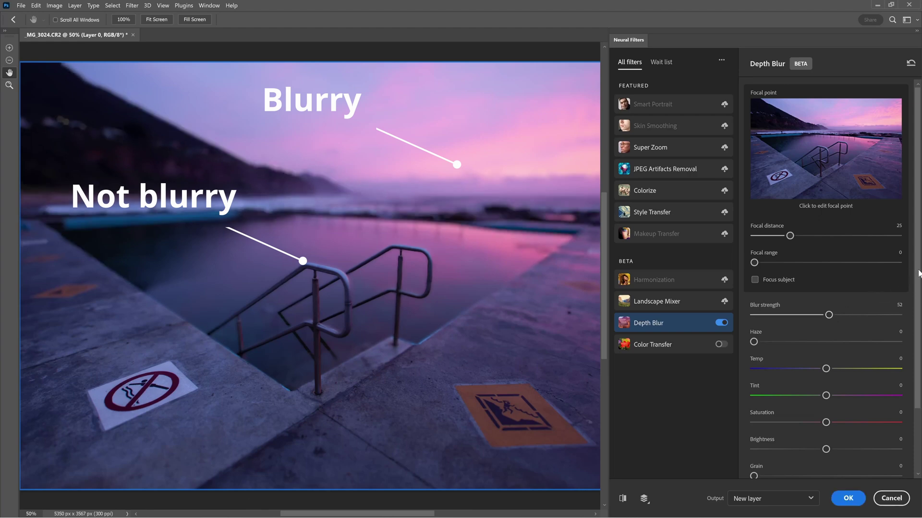
scroll(913, 286, "down", 1)
scroll(913, 286, "down", 3)
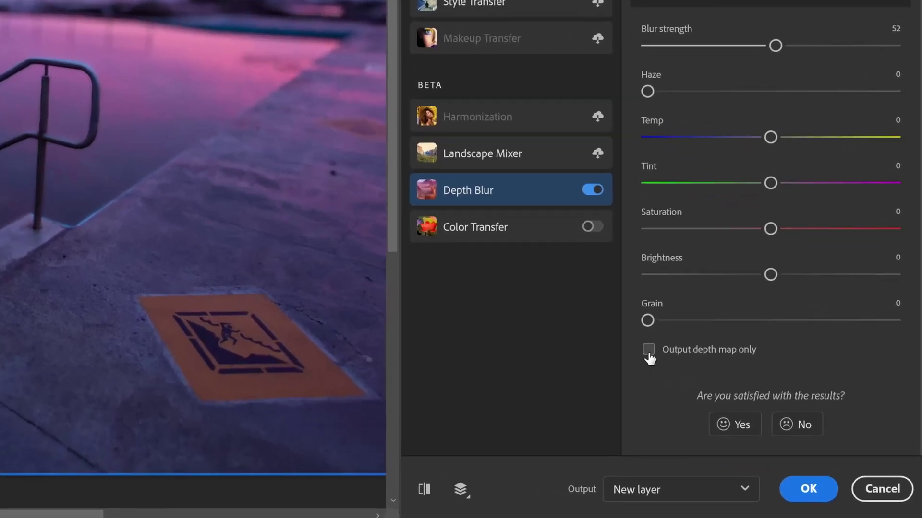
- Apply Depth Blur with Output depth map only, sent to a new layer (Layer 1)
left_click(724, 398)
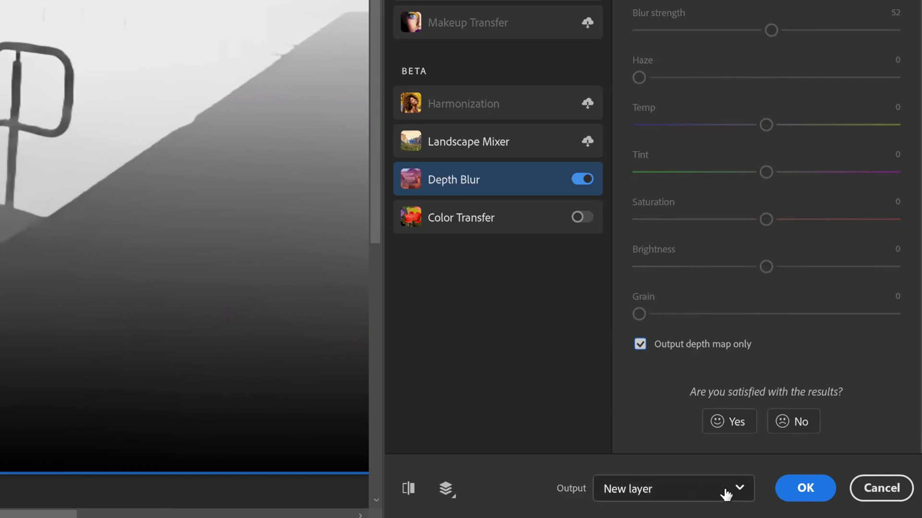
left_click(738, 496)
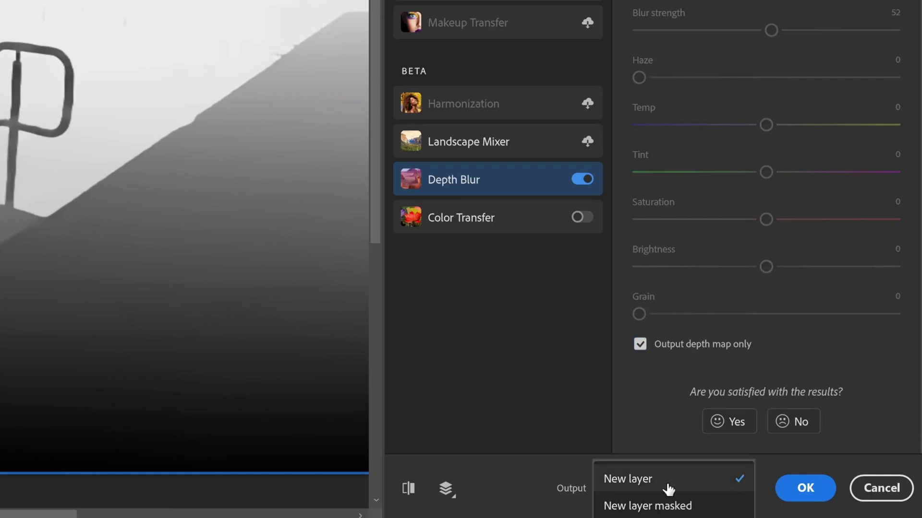
left_click(642, 481)
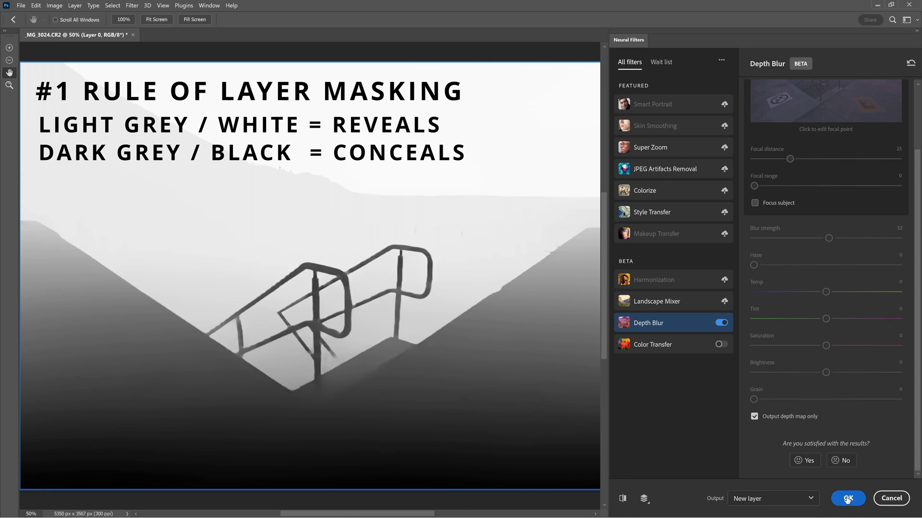
left_click(848, 499)
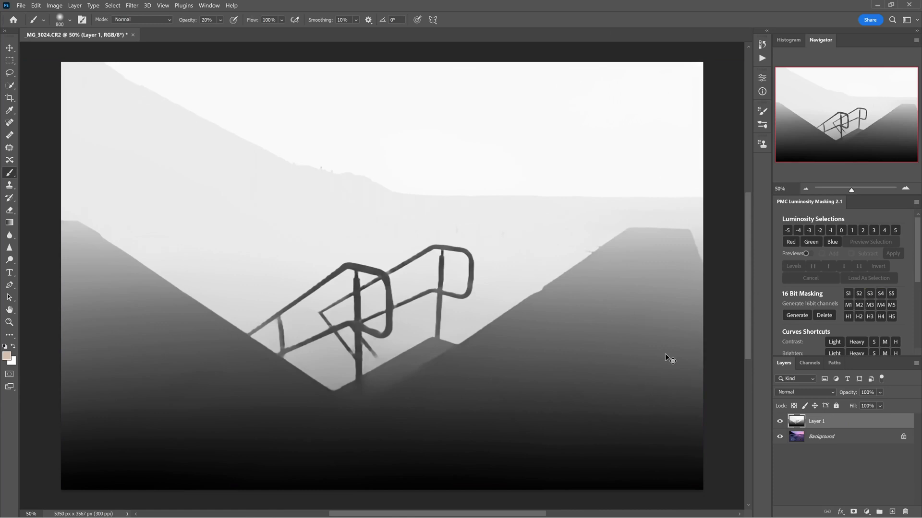
- Apply Levels to Layer 1 with midtone gamma 0.34, darkening the foreground to near black
key("ctrl+l")
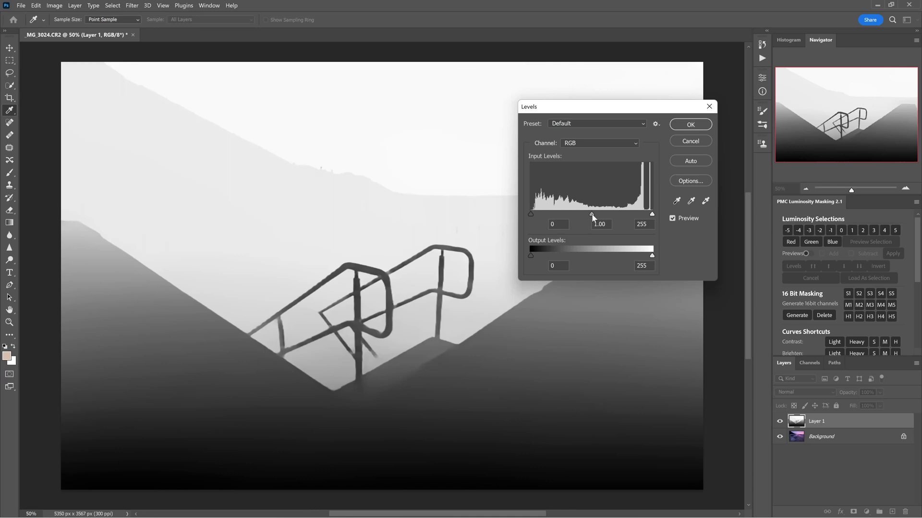
left_click_drag(591, 214, 628, 214)
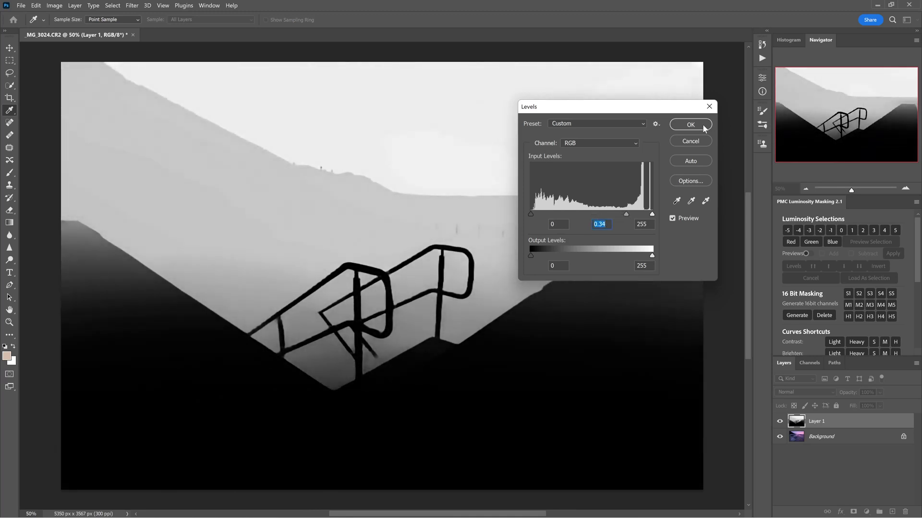
left_click(690, 125)
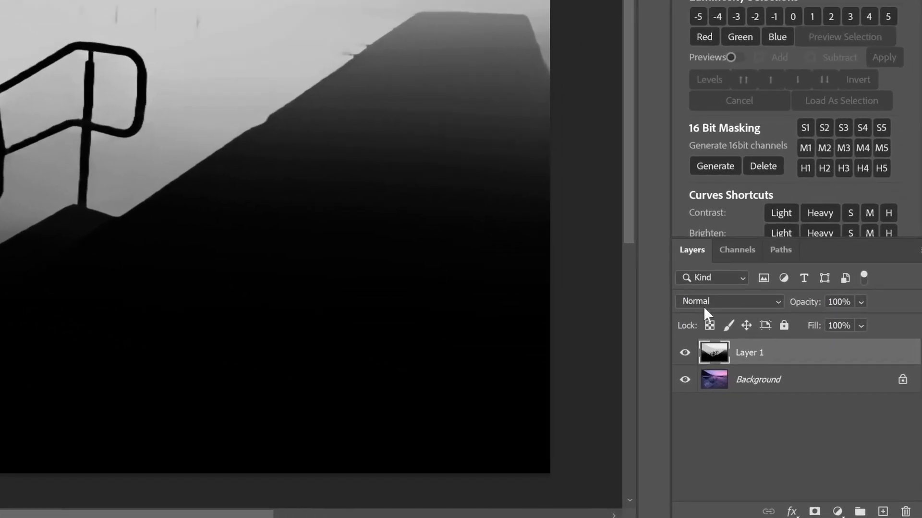
- Add a Curves adjustment layer and copy the entire depth map from Layer 1
left_click(837, 511)
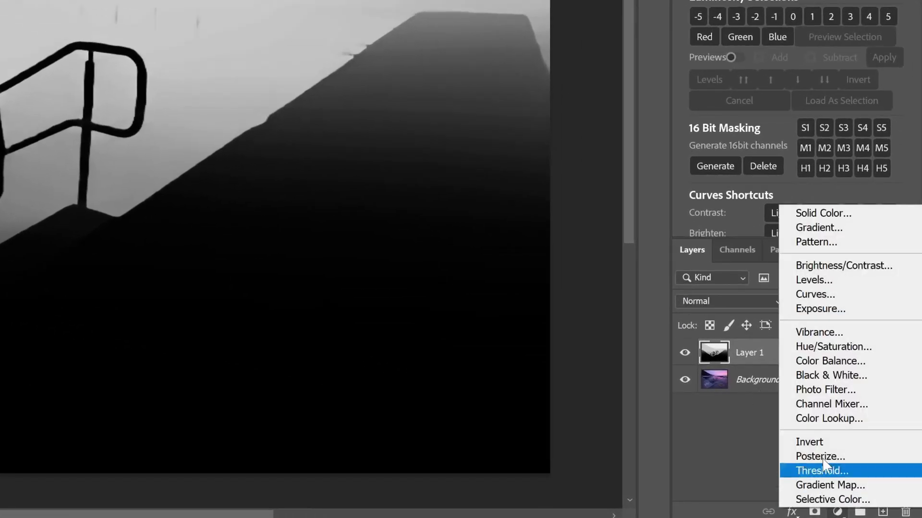
left_click(834, 295)
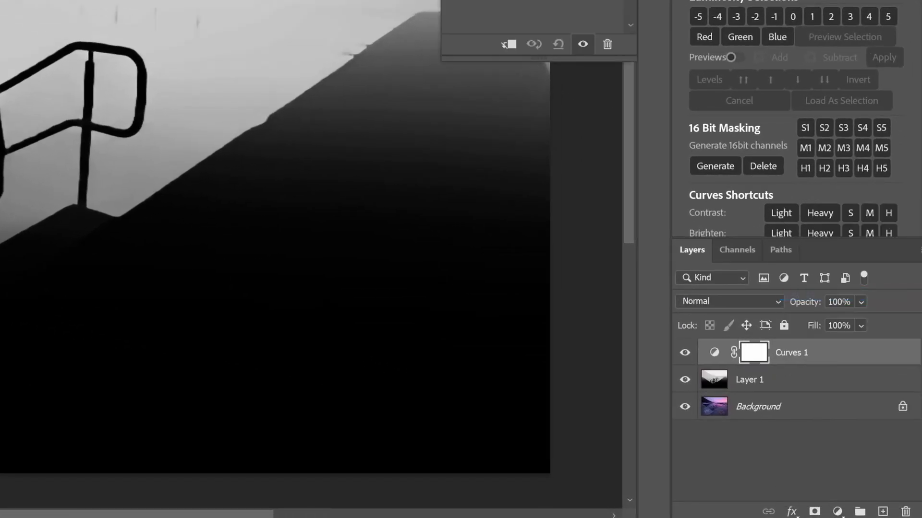
left_click(719, 386)
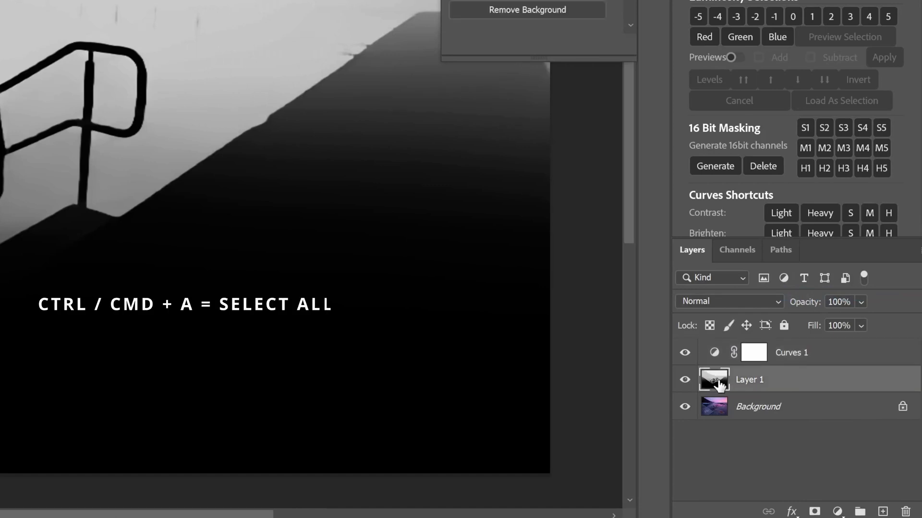
key("ctrl+a")
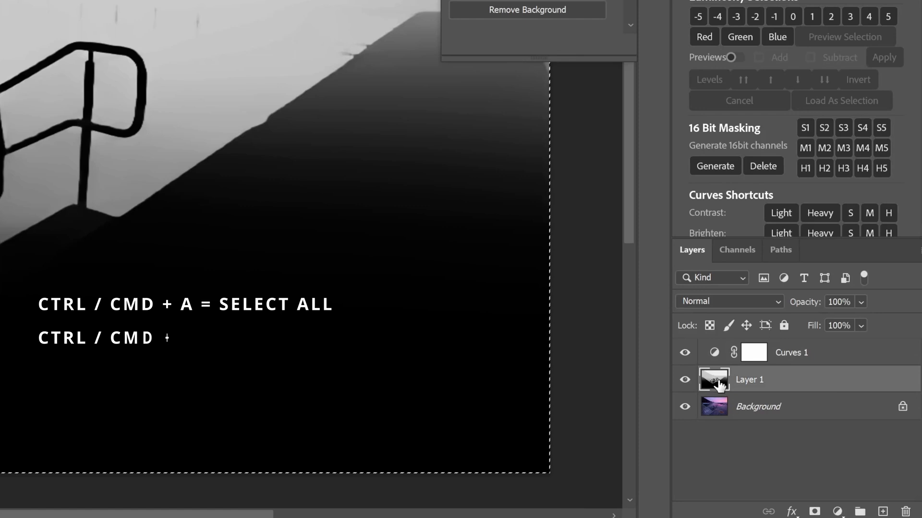
key("ctrl+c")
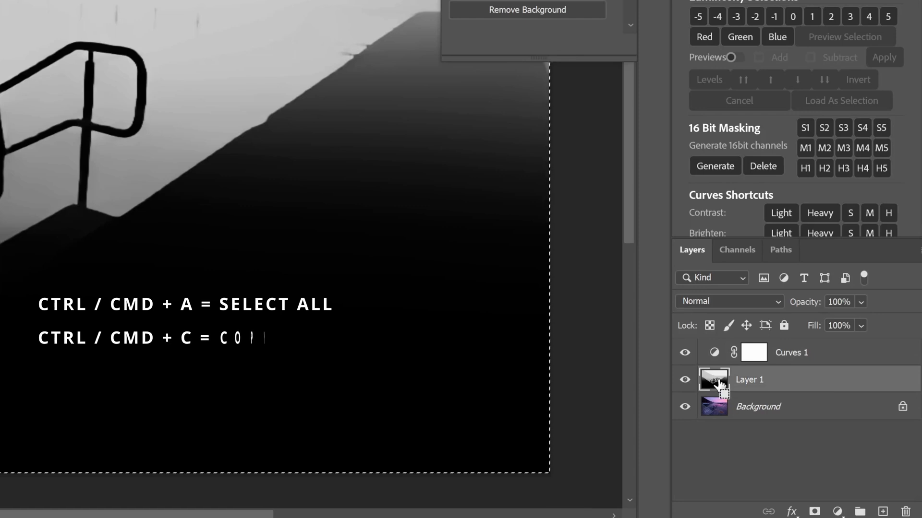
- Paste the depth map into the Curves 1 layer mask, viewed on its own
left_click(762, 356)
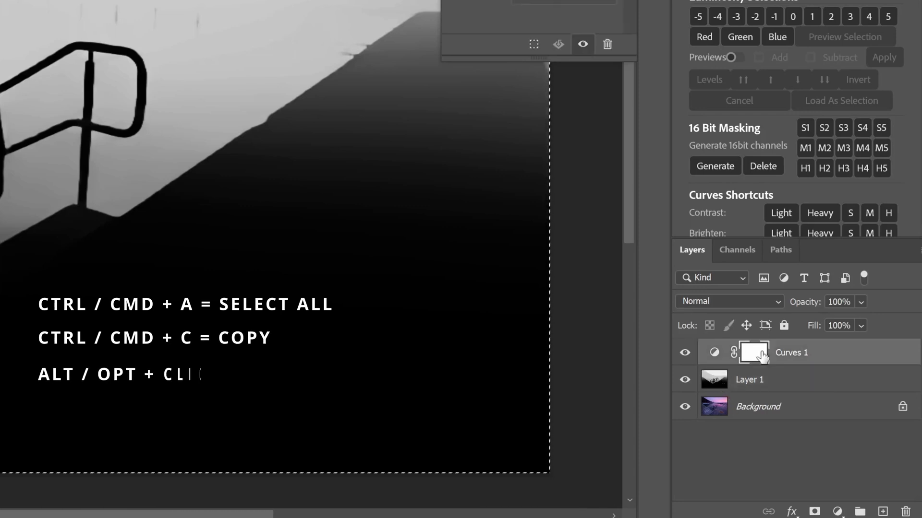
left_click(762, 357, "alt")
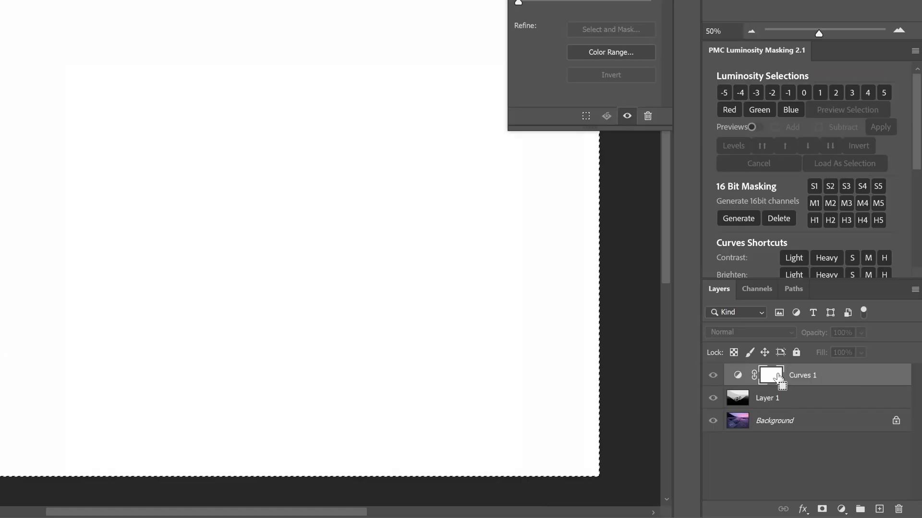
key("ctrl+v")
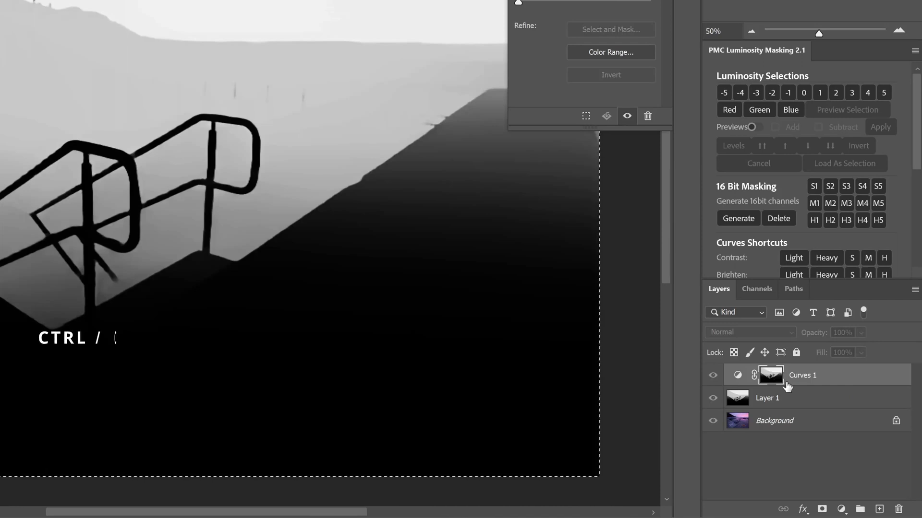
- Hide Layer 1, raise the Curves 1 curve to brighten distant areas, and deselect
left_click(713, 398)
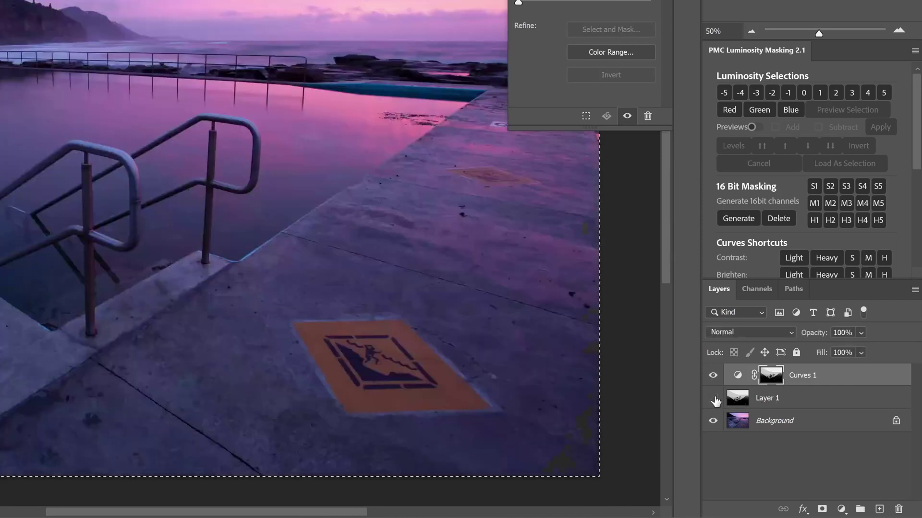
left_click(737, 378)
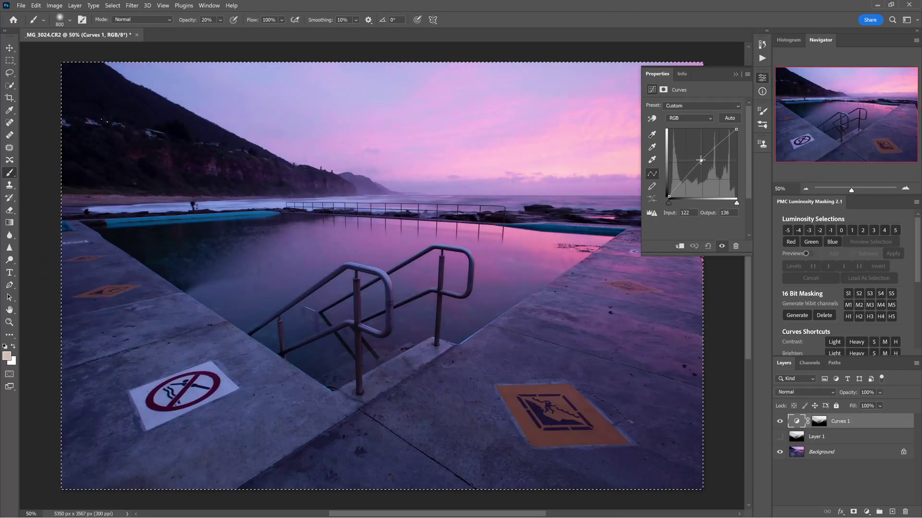
mouse_move(701, 160)
left_mouse_down()
mouse_move(692, 148)
mouse_move(709, 171)
mouse_move(692, 147)
mouse_move(702, 162)
mouse_move(703, 151)
left_mouse_up()
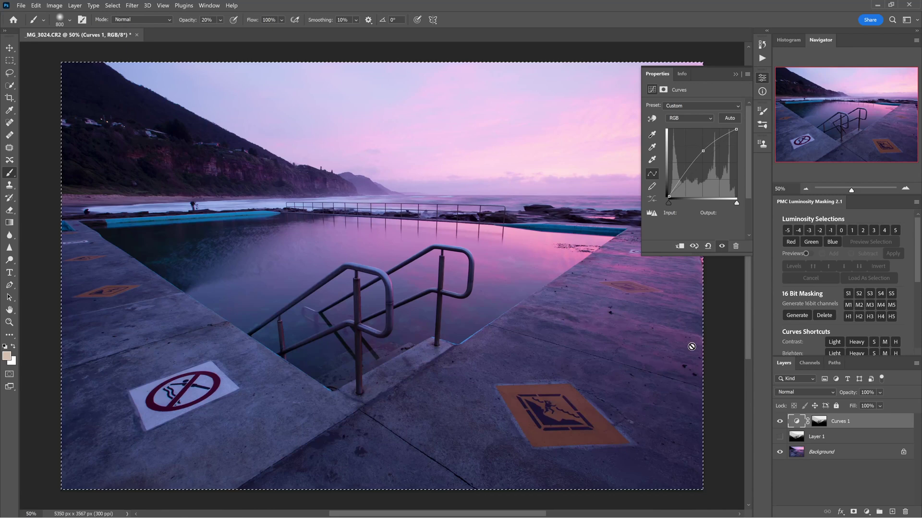
key("ctrl+d")
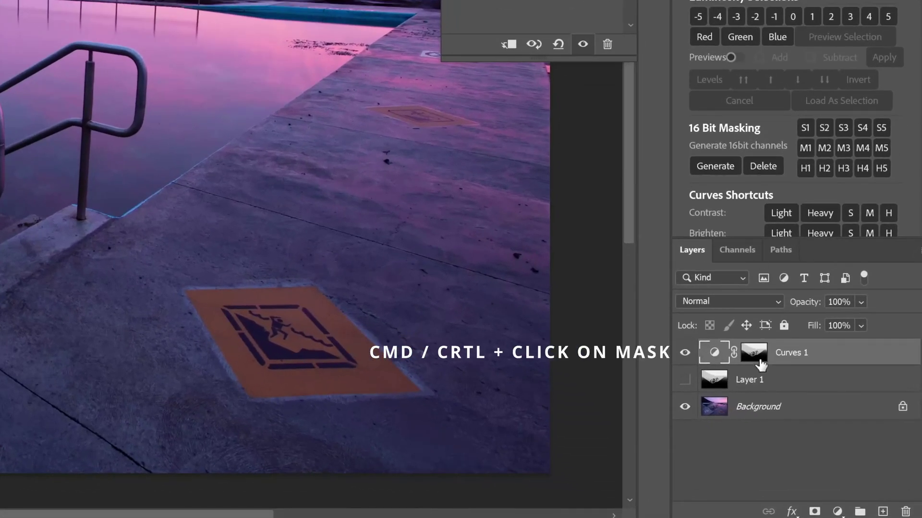
- Load the Curves 1 mask as a selection and add Curves 2 masked by it
left_click(755, 364, "ctrl")
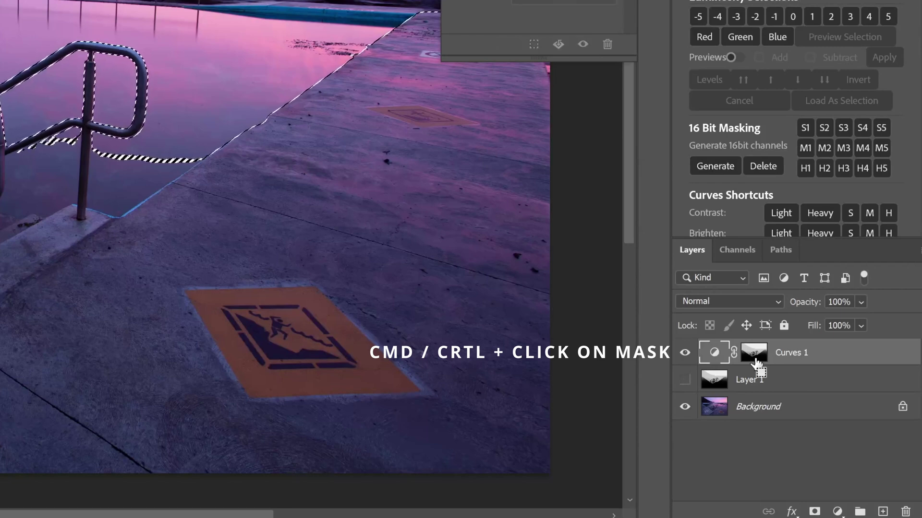
left_click(837, 511)
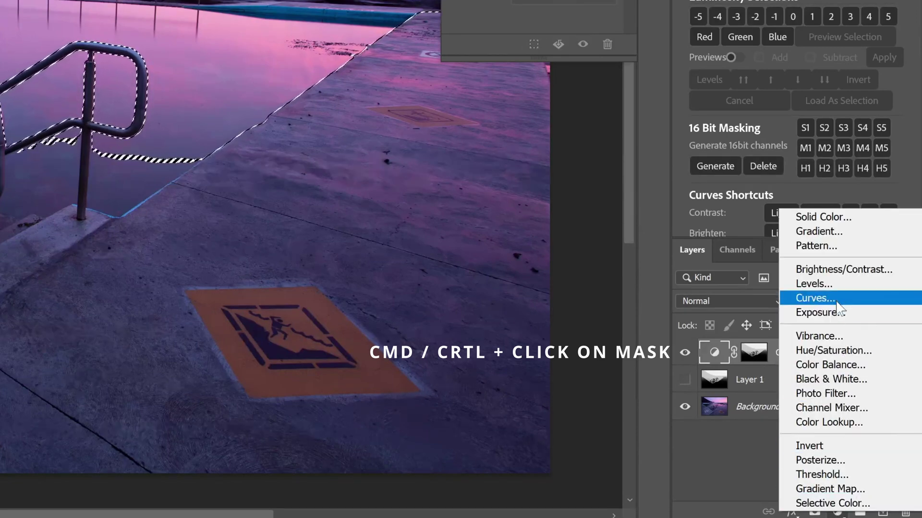
left_click(816, 298)
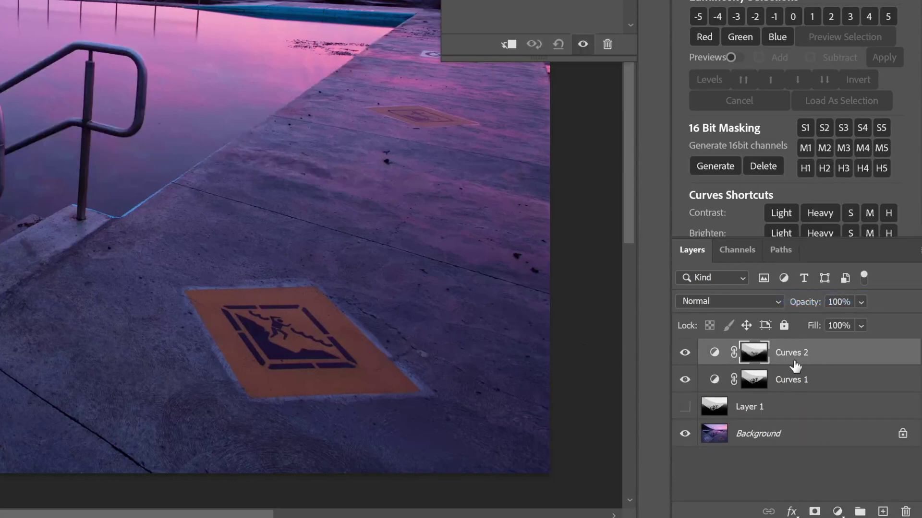
left_click(714, 358)
left_click(758, 355)
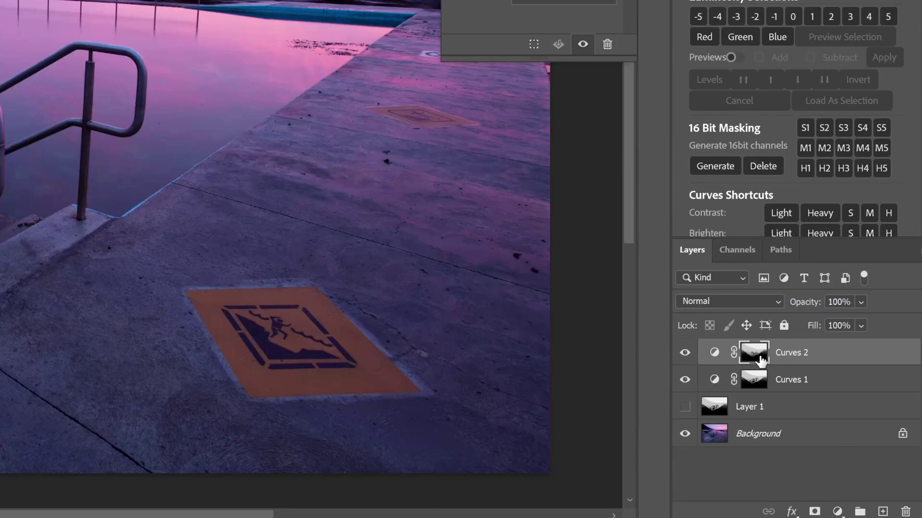
left_click(757, 356, "ctrl")
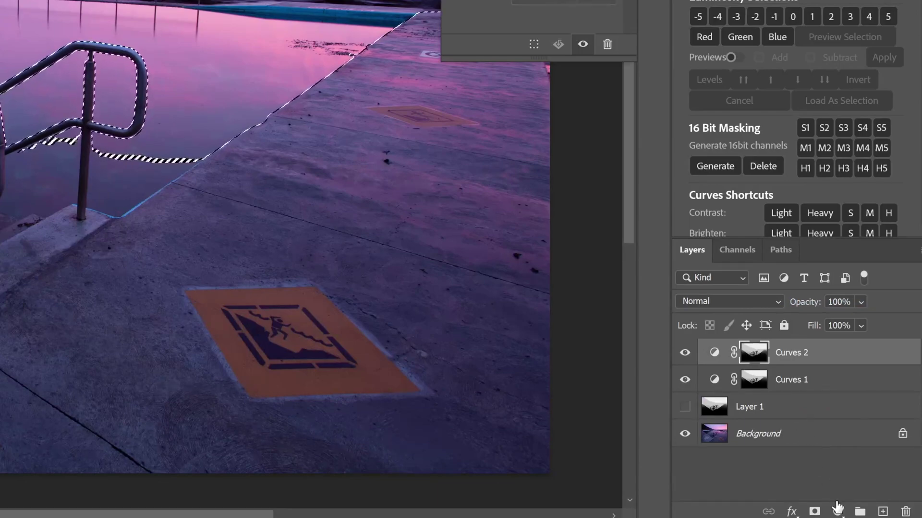